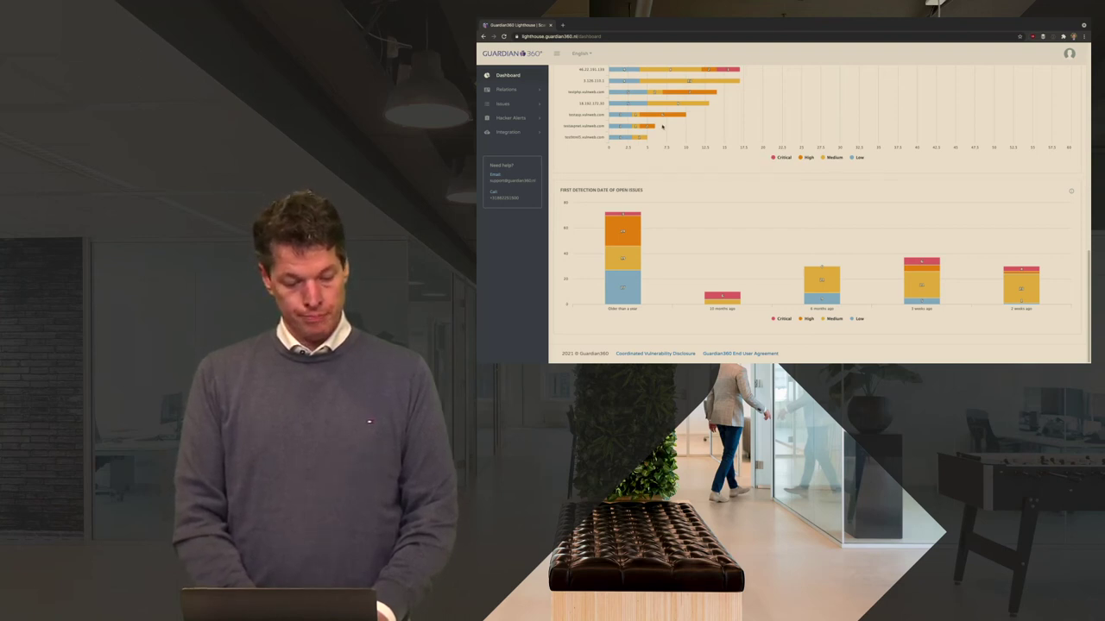
Step: Return to the start of the dashboard and open the list of open issues
scroll(662, 127, up, 15)
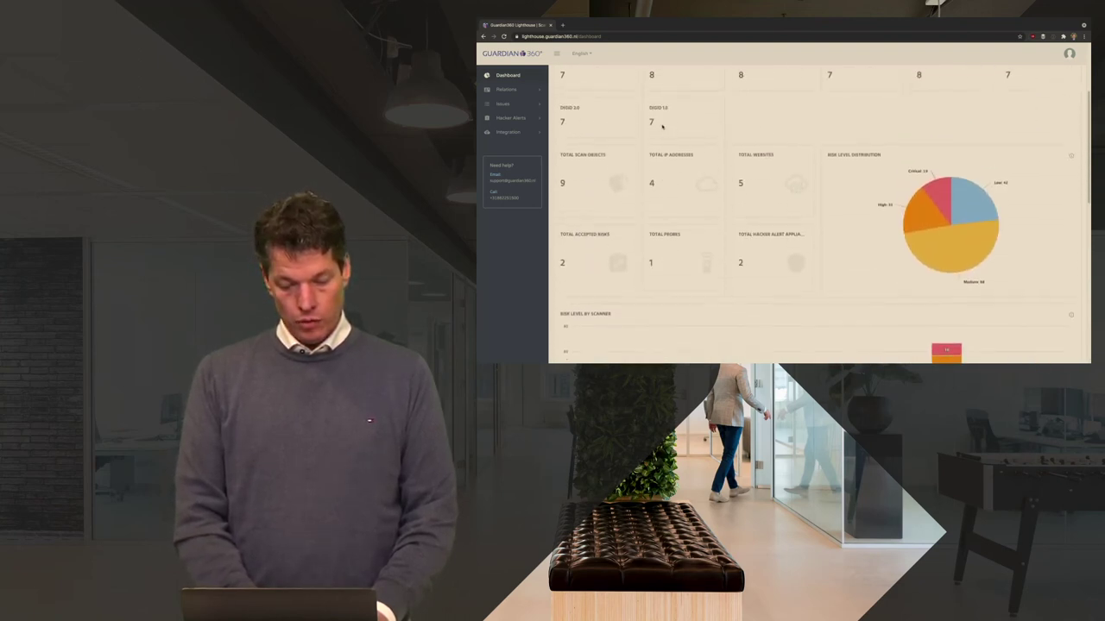
scroll(662, 127, up, 2)
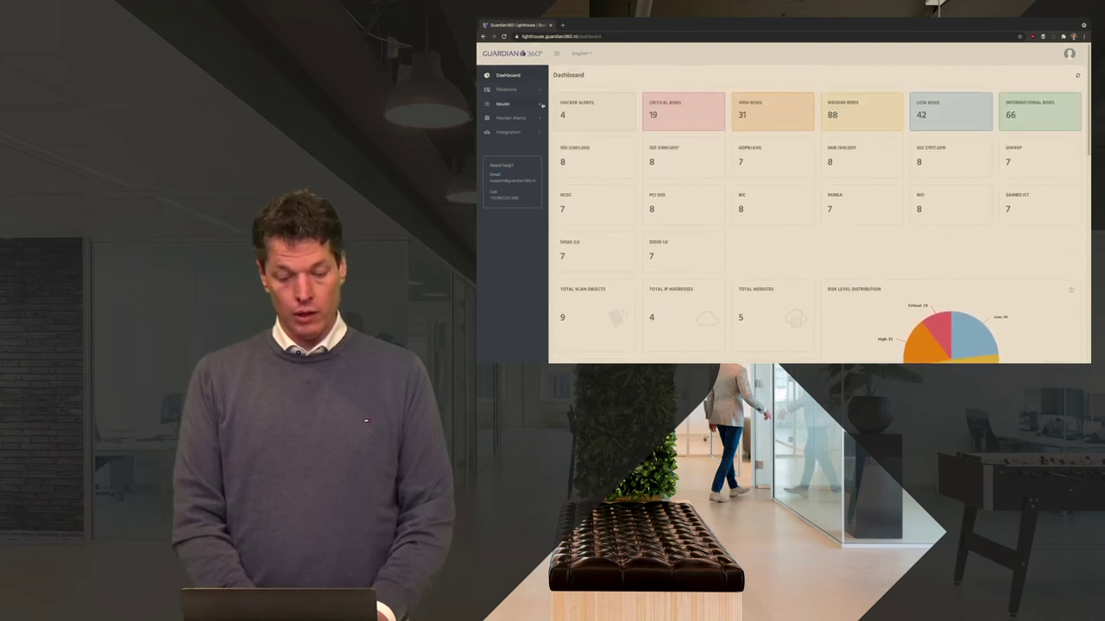
click(520, 105)
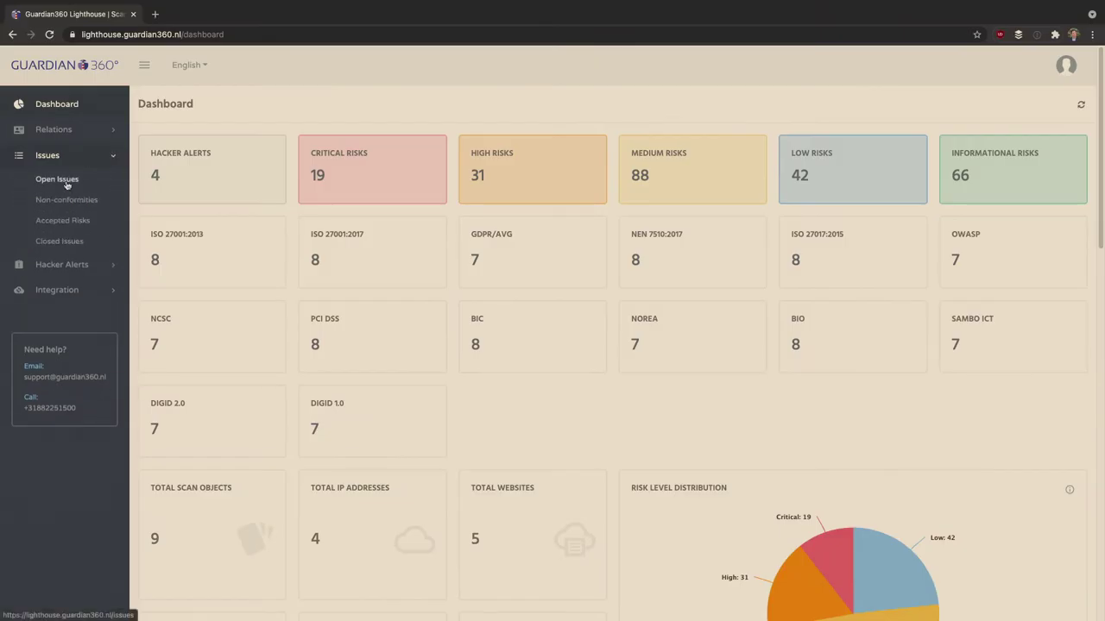
click(513, 120)
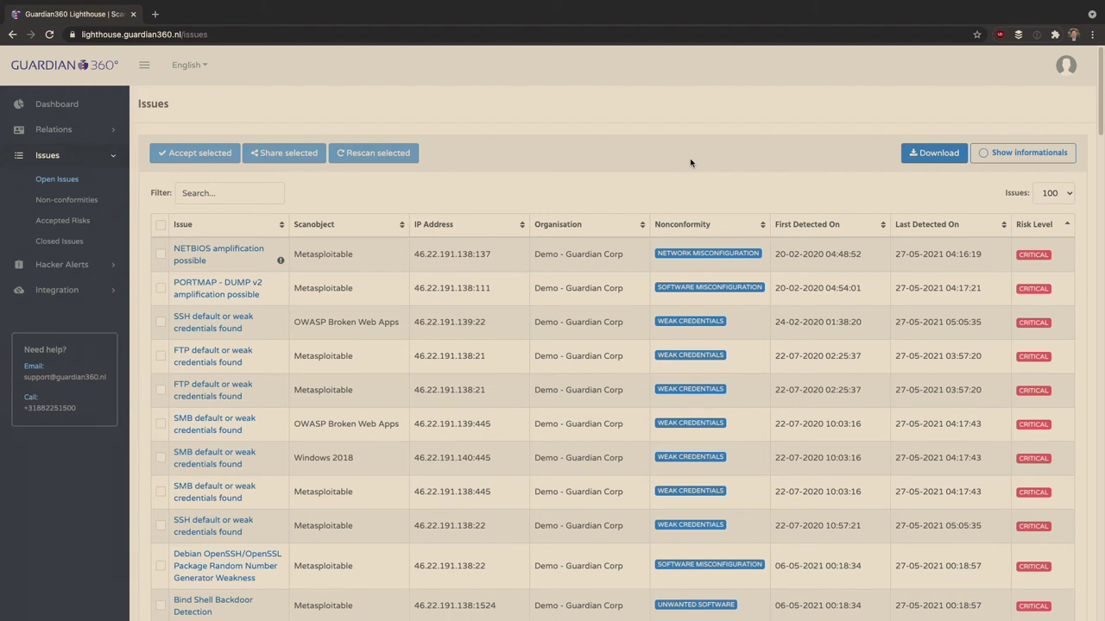
Step: Highlight the first and last detection dates of the Metasploitable NETBIOS amplification issue, clear the highlight and check its row marker
scroll(665, 160, down, 1)
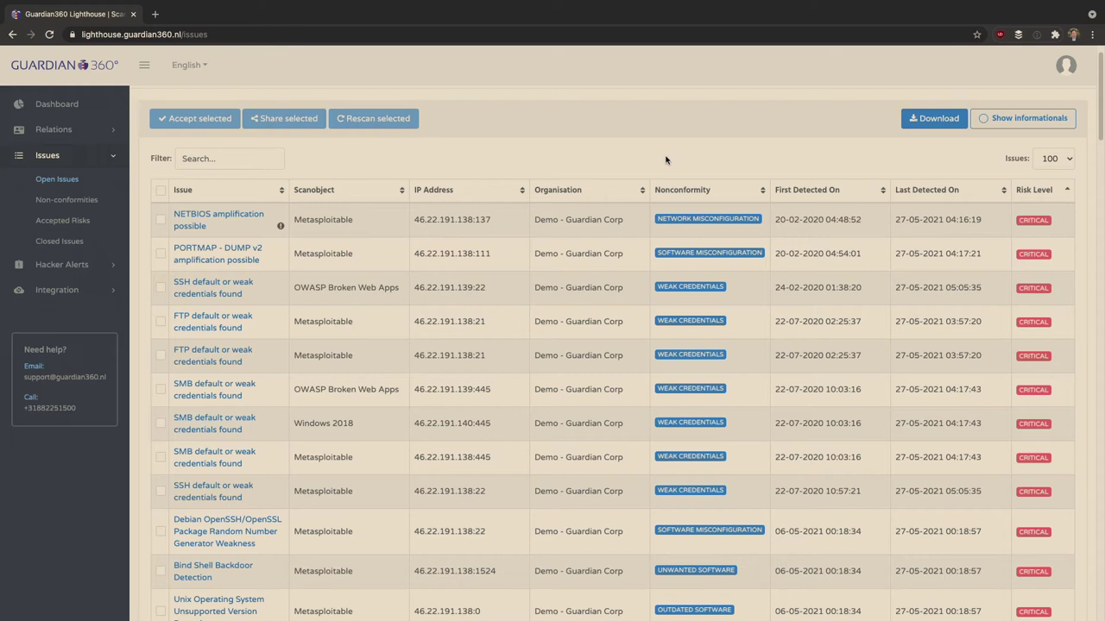
drag(863, 222, 774, 217)
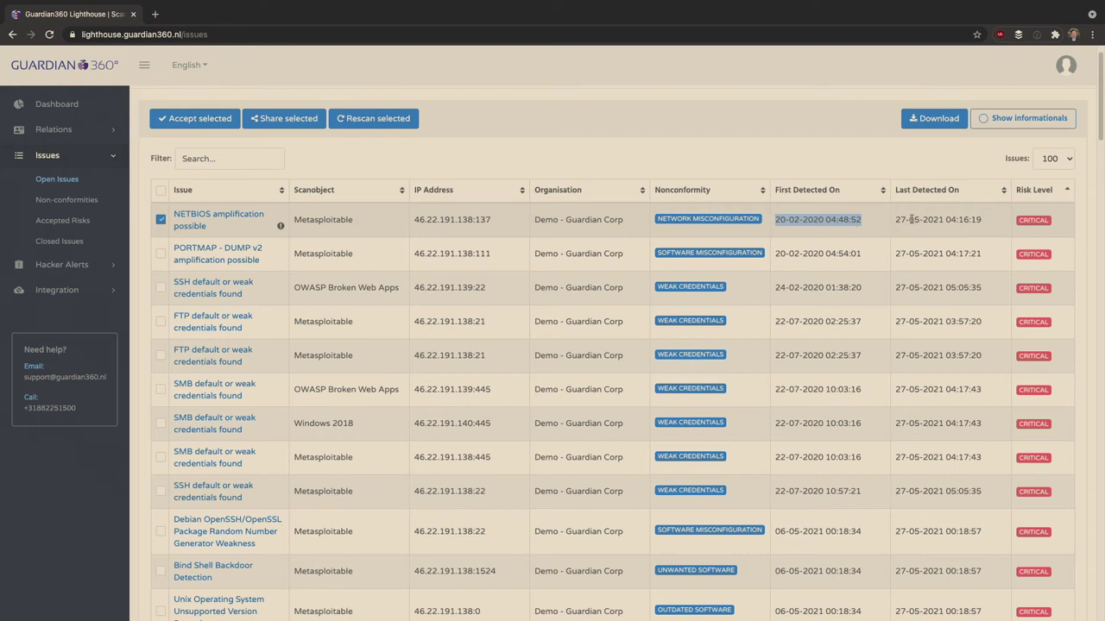
drag(896, 219, 980, 217)
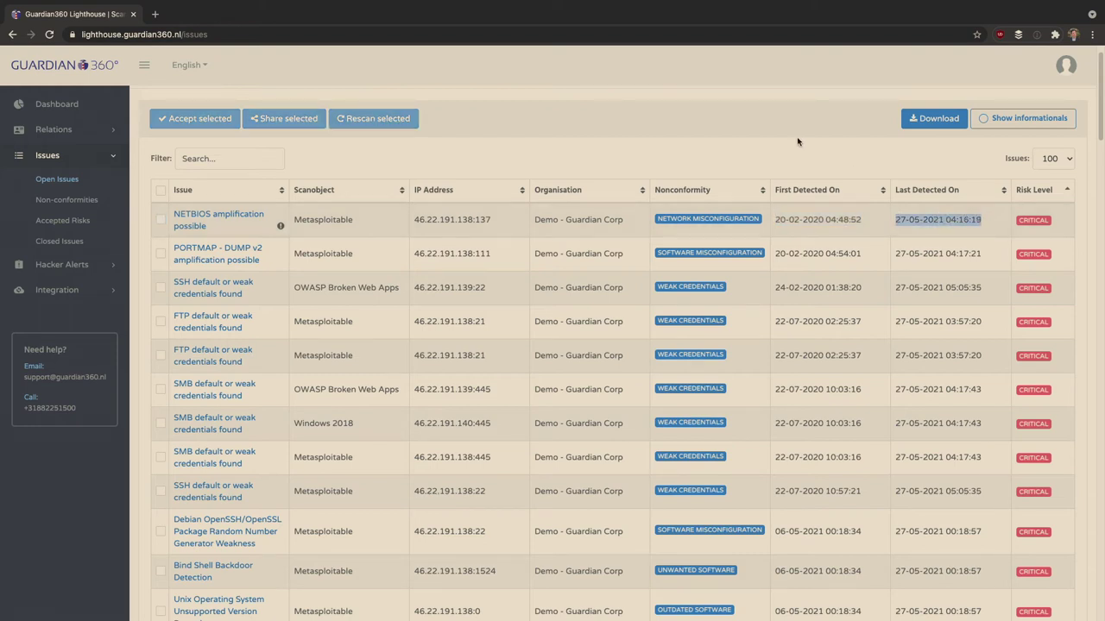
click(797, 141)
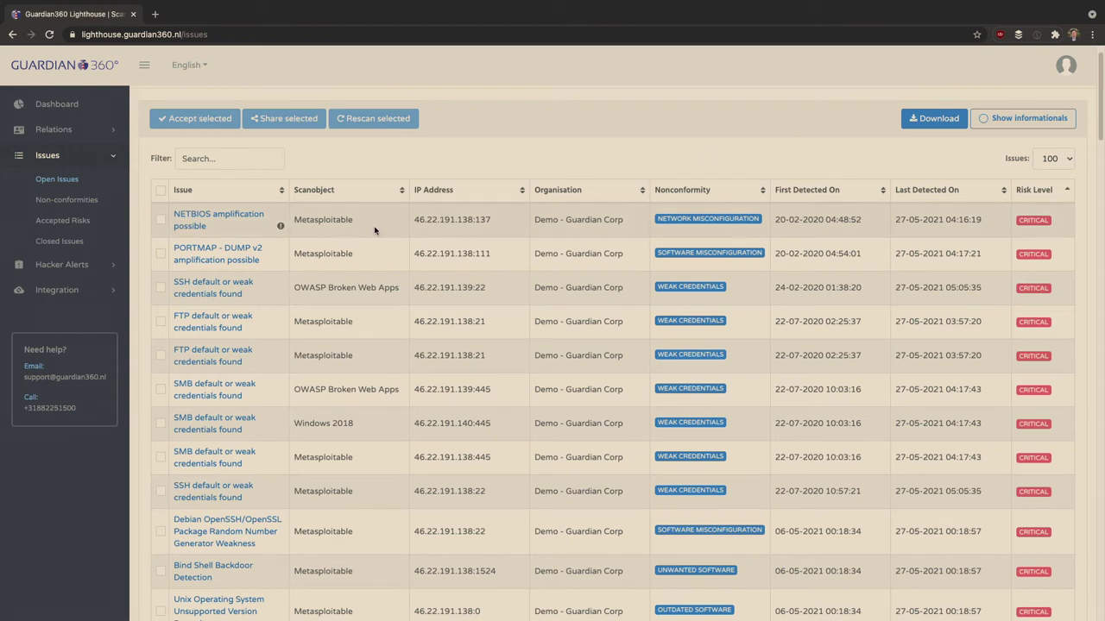
mouse_move(281, 227)
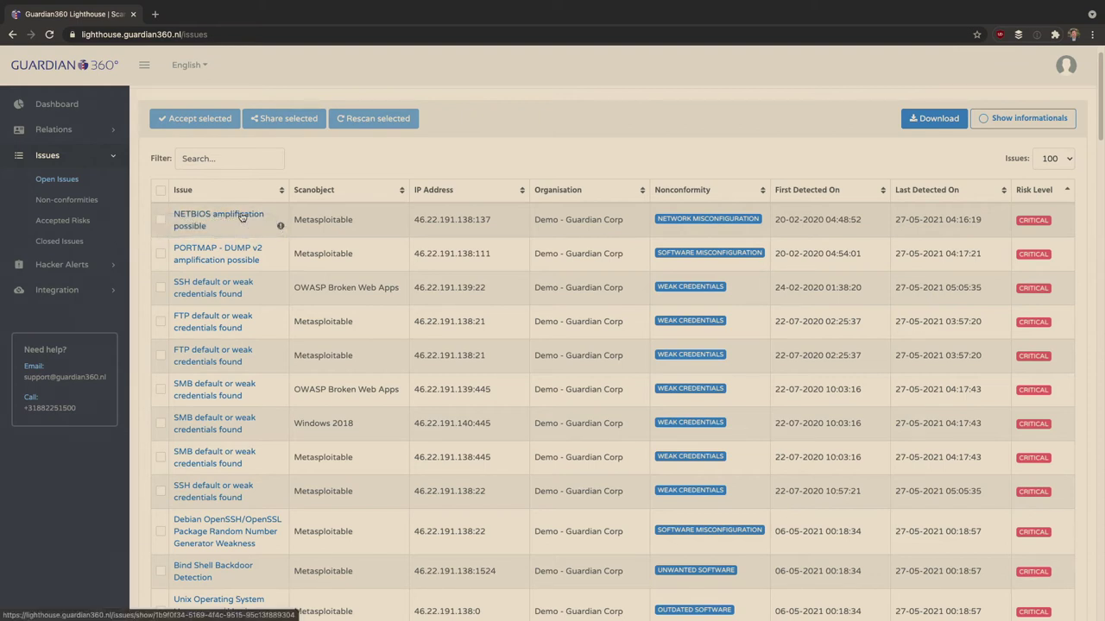
Step: Open the NETBIOS amplification issue and review its management summary, technical details and nonconformity norm references
click(242, 216)
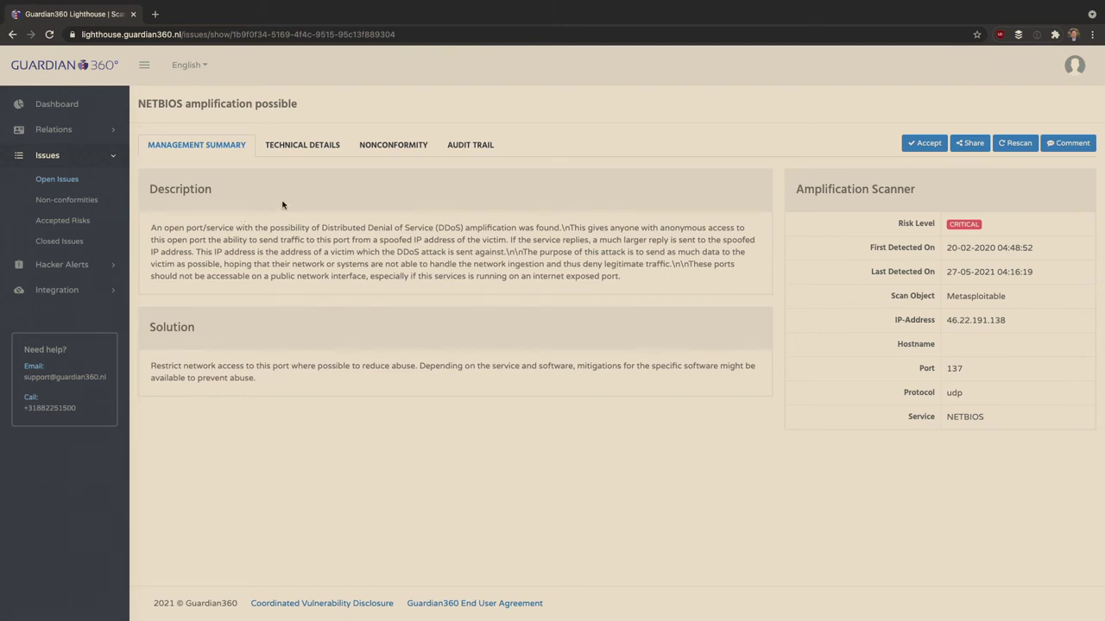
click(297, 156)
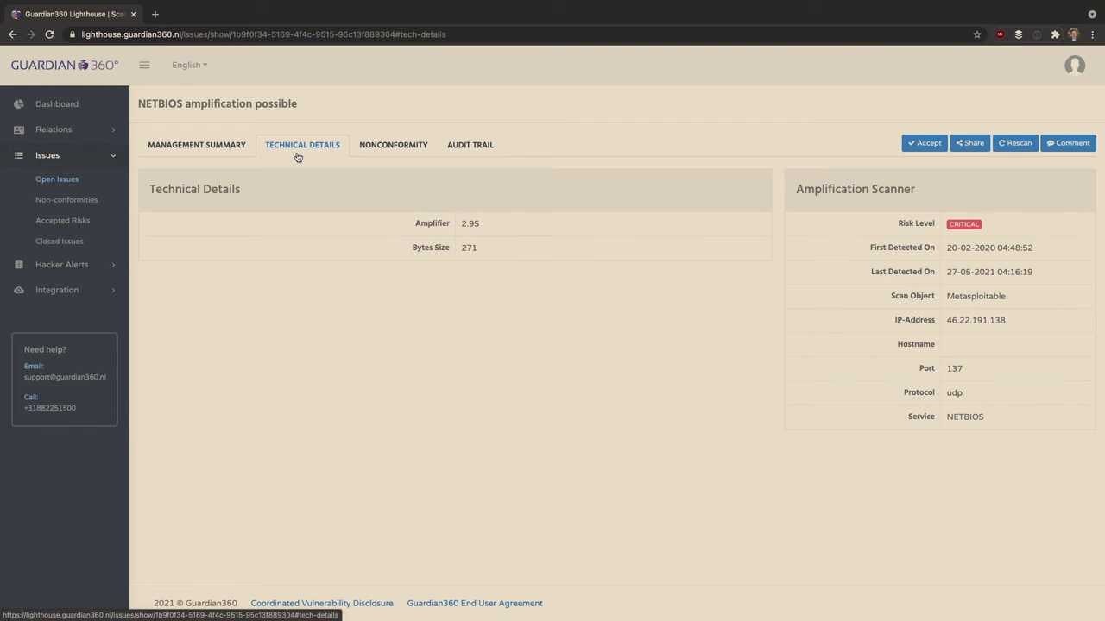
click(388, 144)
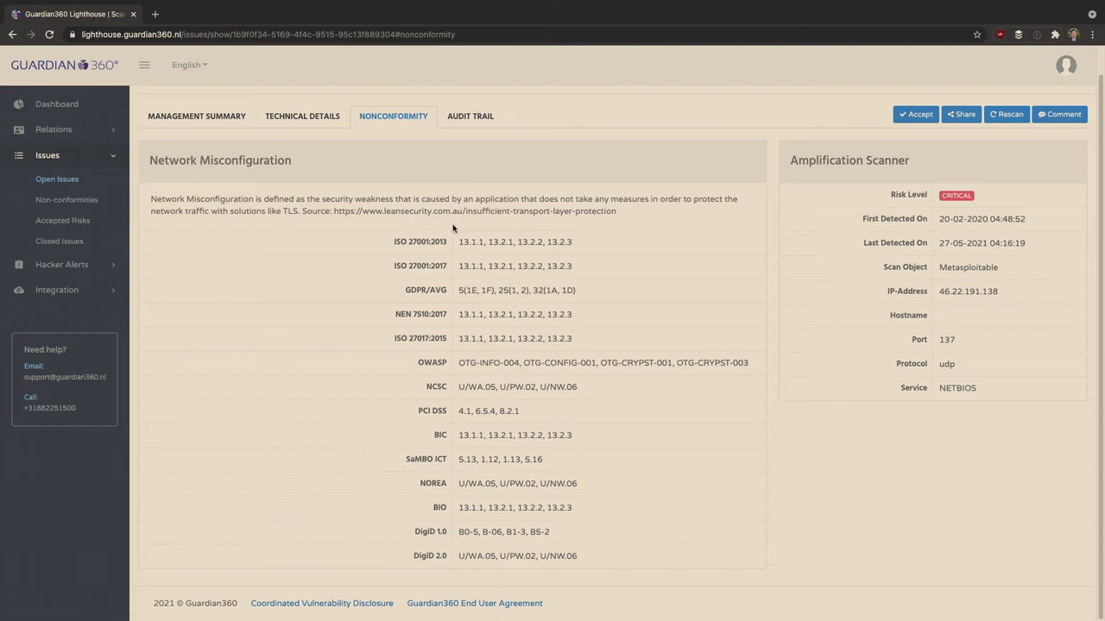
drag(393, 242, 448, 243)
Step: View the issue's audit trail and filter the scan log entries out of its timeline
click(467, 118)
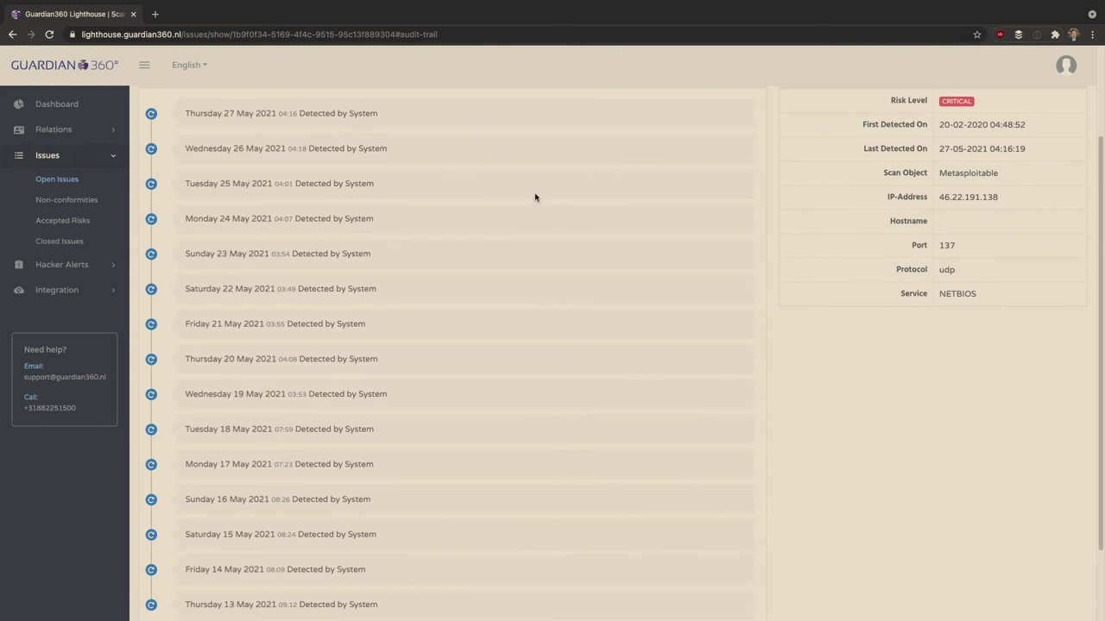
scroll(535, 197, up, 3)
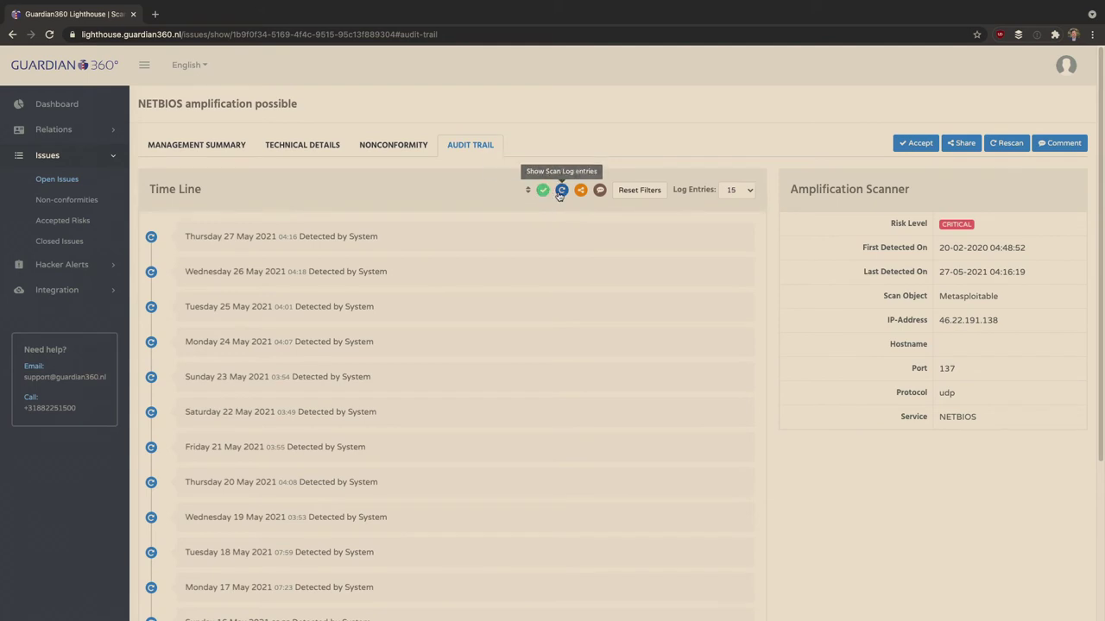
click(560, 191)
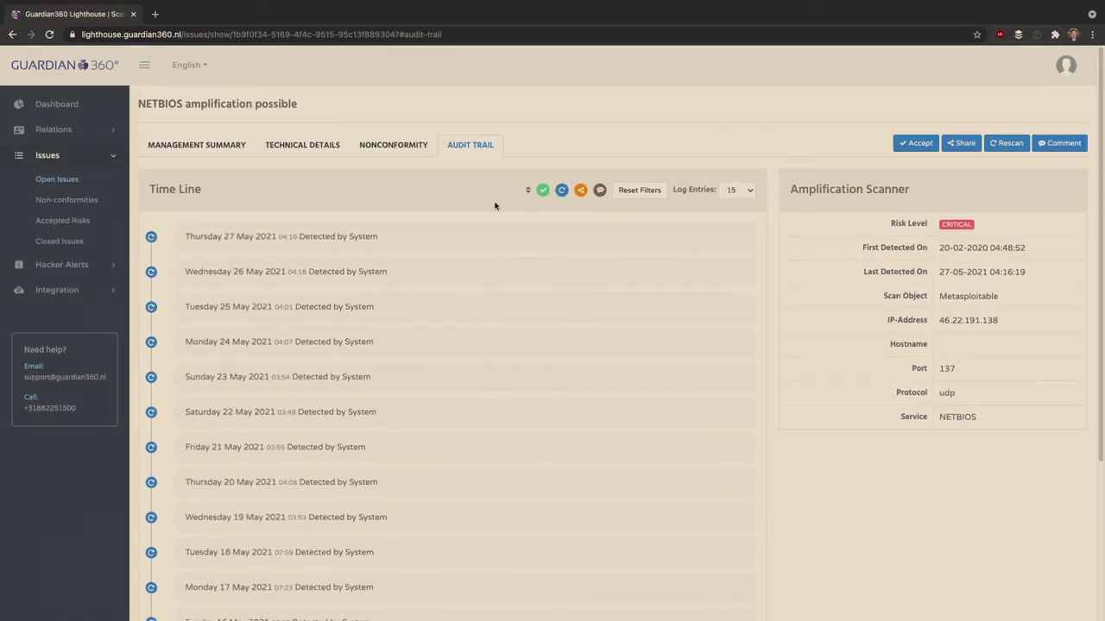
click(561, 191)
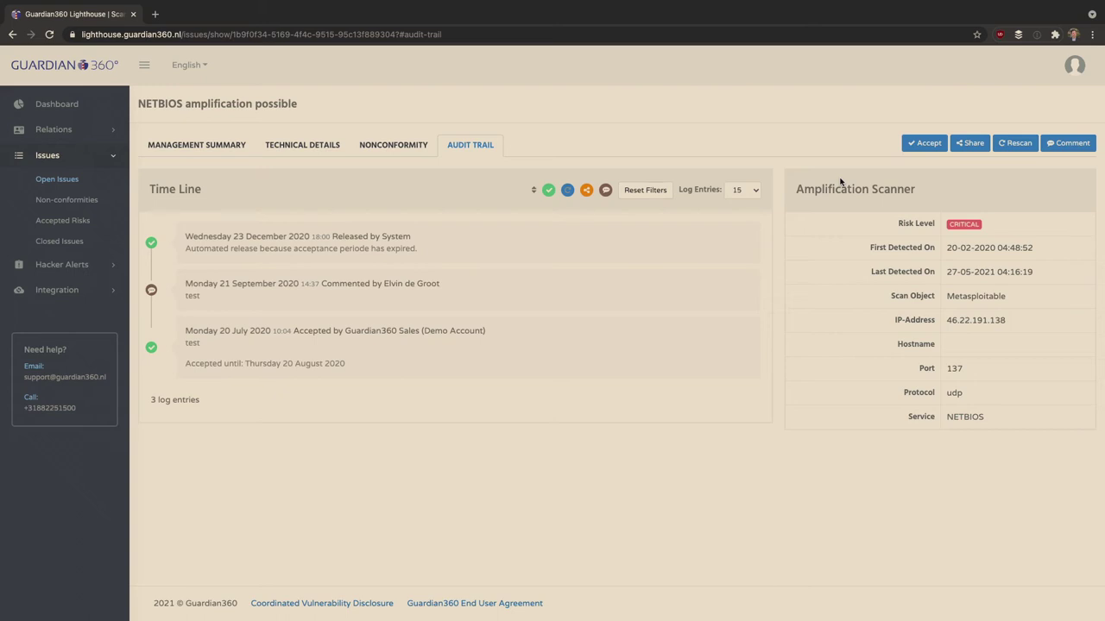
Step: View the closed issues, then open the accepted NETBIOS amplification risk on OWASP Broken Web Apps and examine its acceptance reason
click(80, 248)
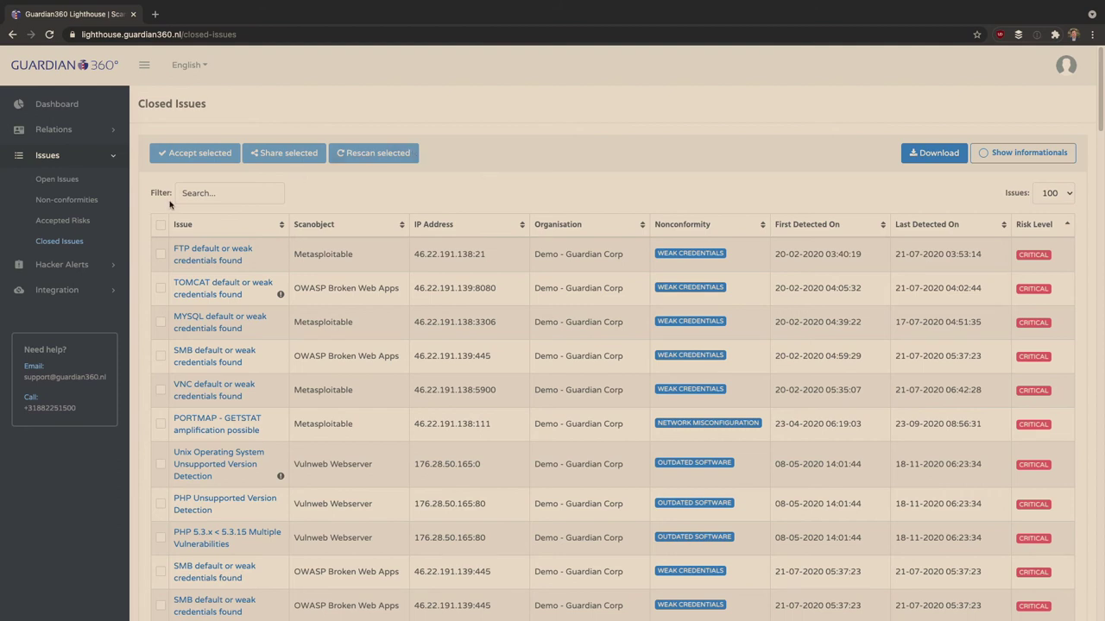
click(80, 223)
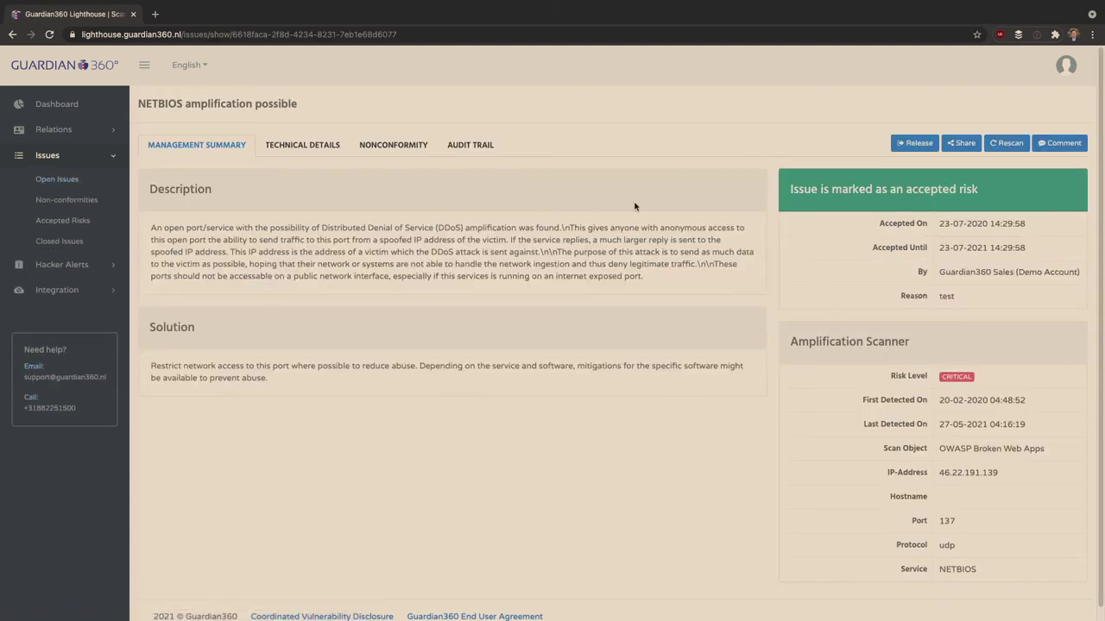
double_click(943, 296)
click(1001, 299)
Step: Expand the ISO 27001:2013 norm in the non-conformities overview and open the issues linked to Weak Credentials
click(90, 200)
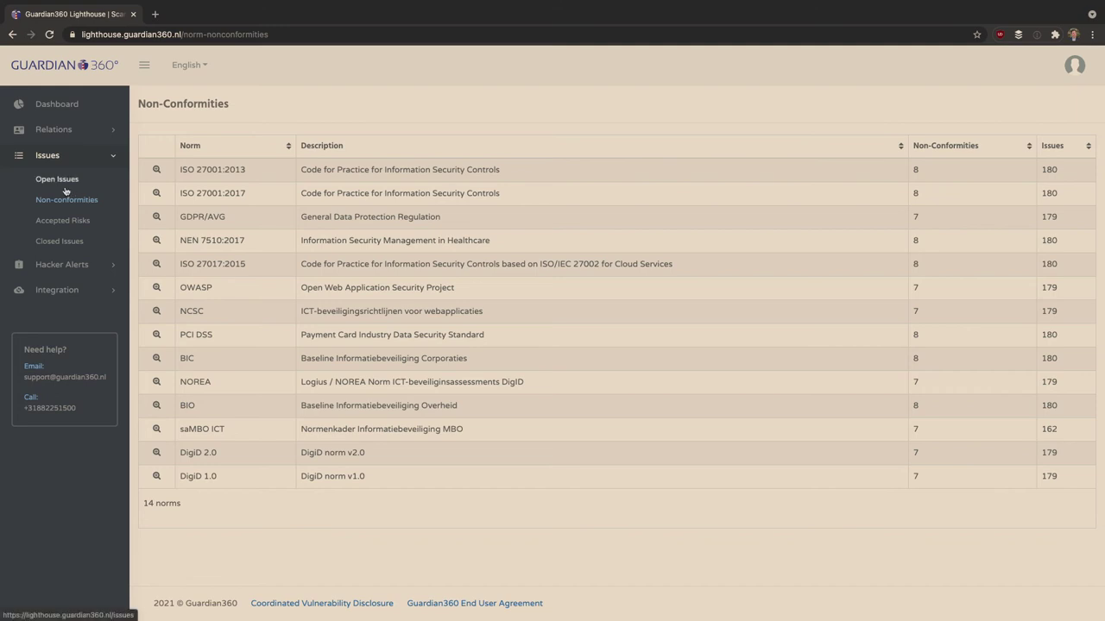
click(155, 170)
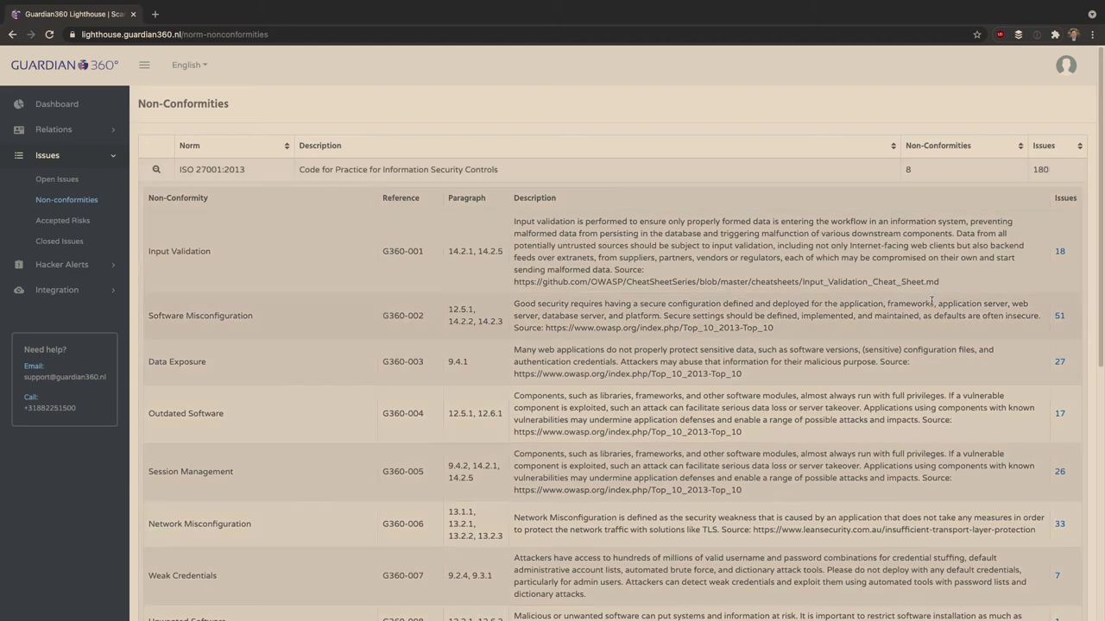
scroll(931, 301, down, 3)
scroll(931, 301, up, 1)
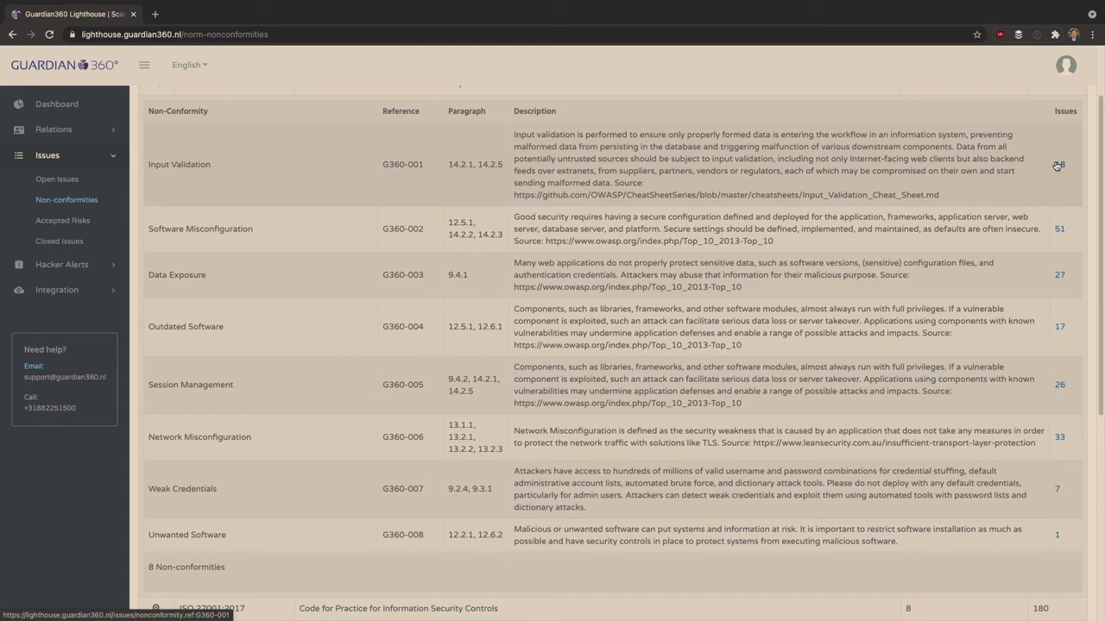
scroll(958, 379, down, 1)
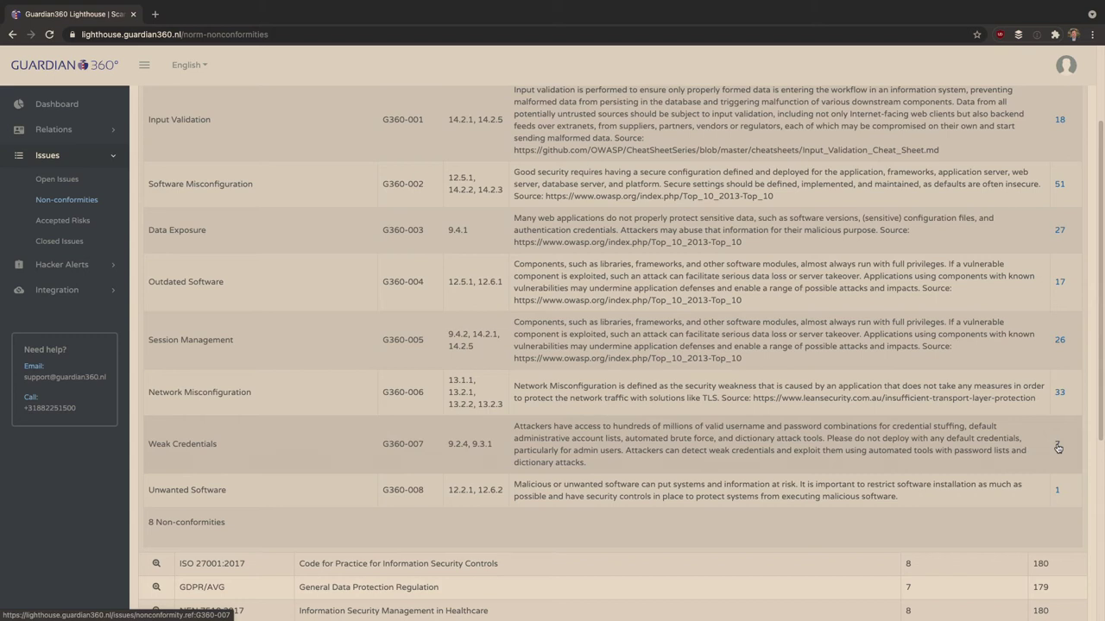
click(1057, 446)
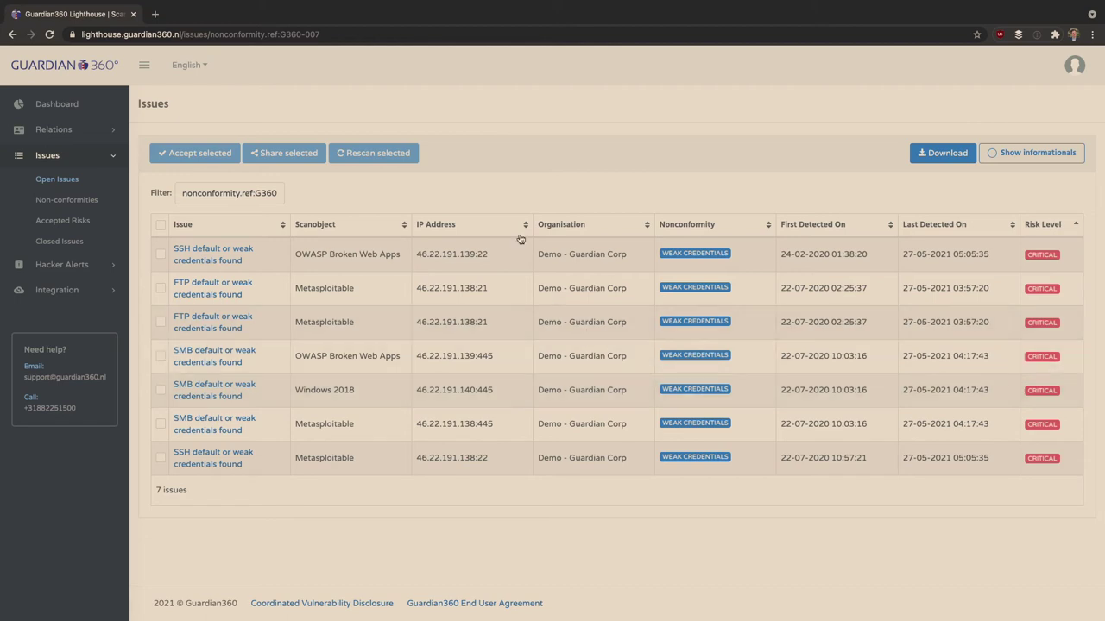
Step: Select all weak-credential issues, inspect the acceptance form's reason and duration fields, and close it without accepting
click(161, 225)
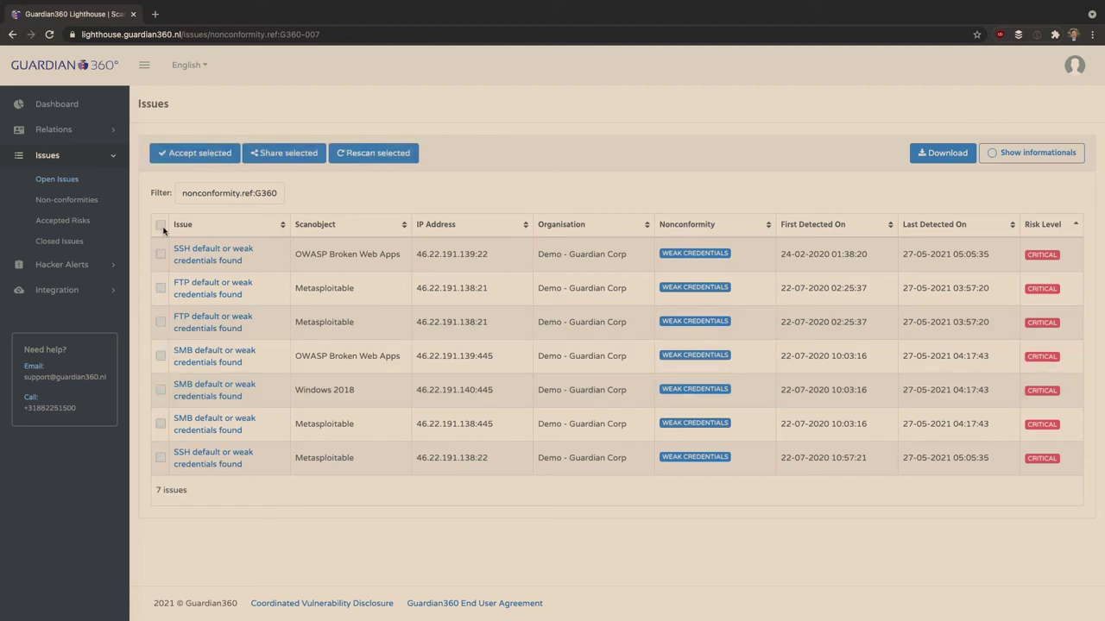
click(200, 157)
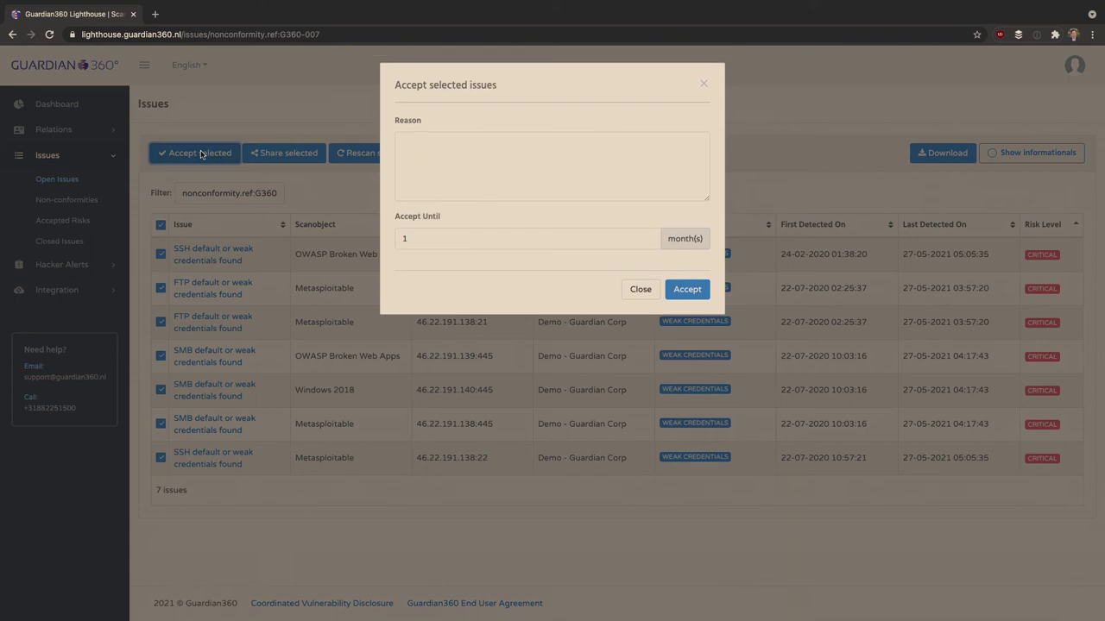
click(469, 236)
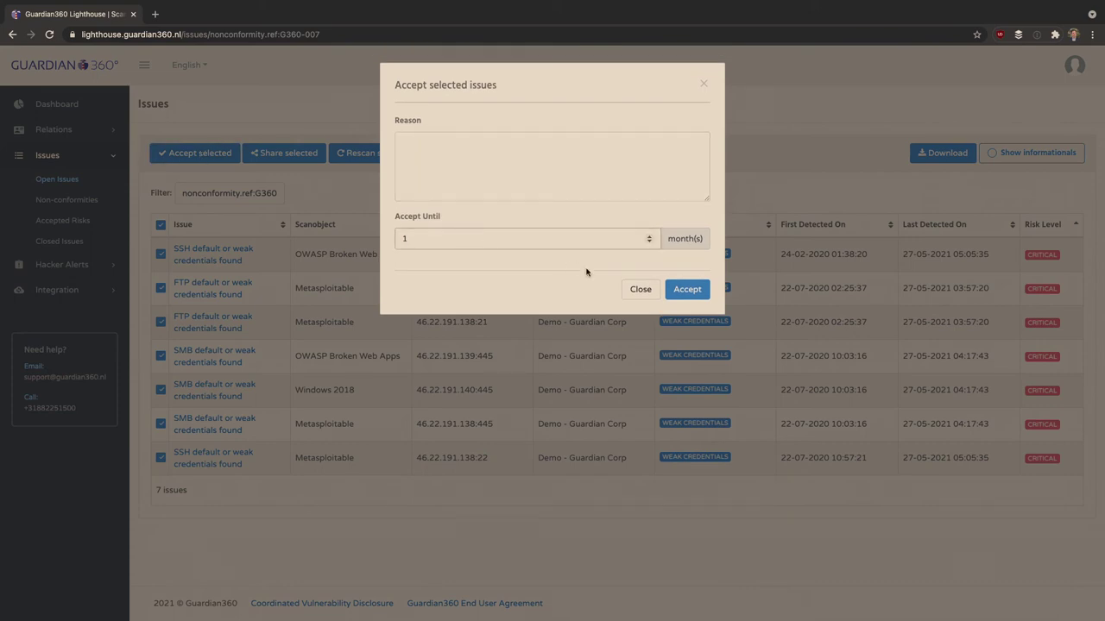
click(630, 295)
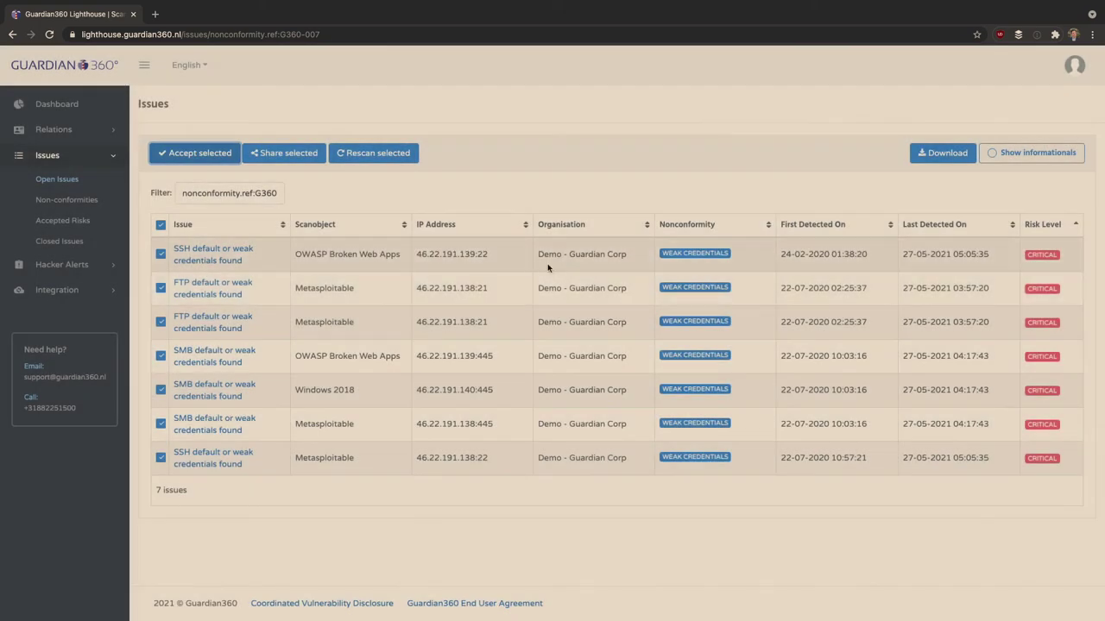
Step: Open the Hacker Alerts overview to examine the recorded attacks
click(82, 268)
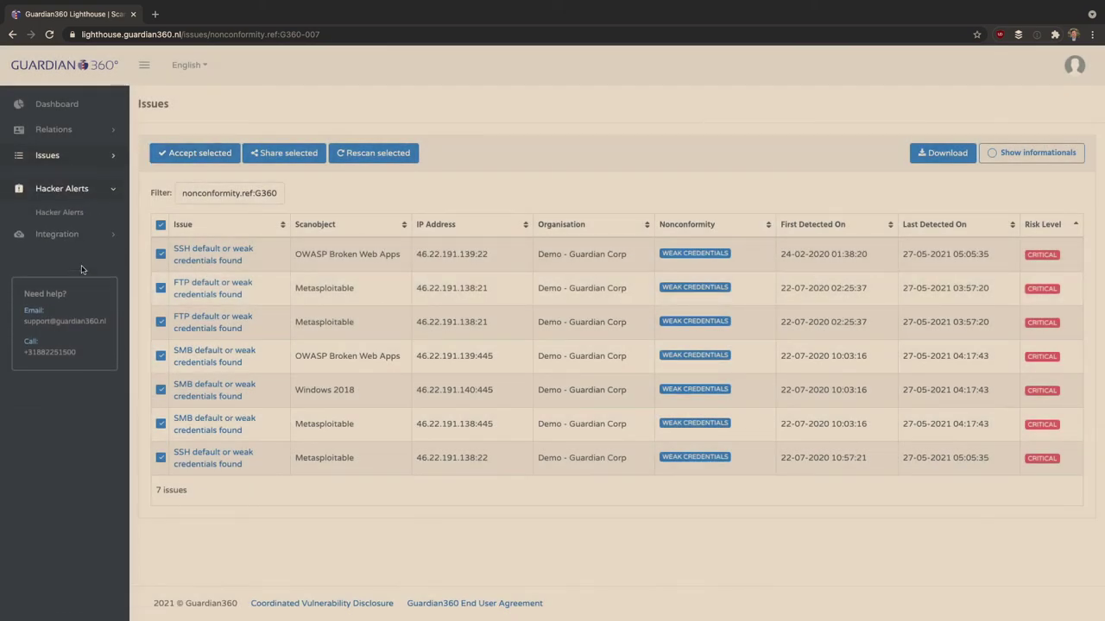
click(59, 204)
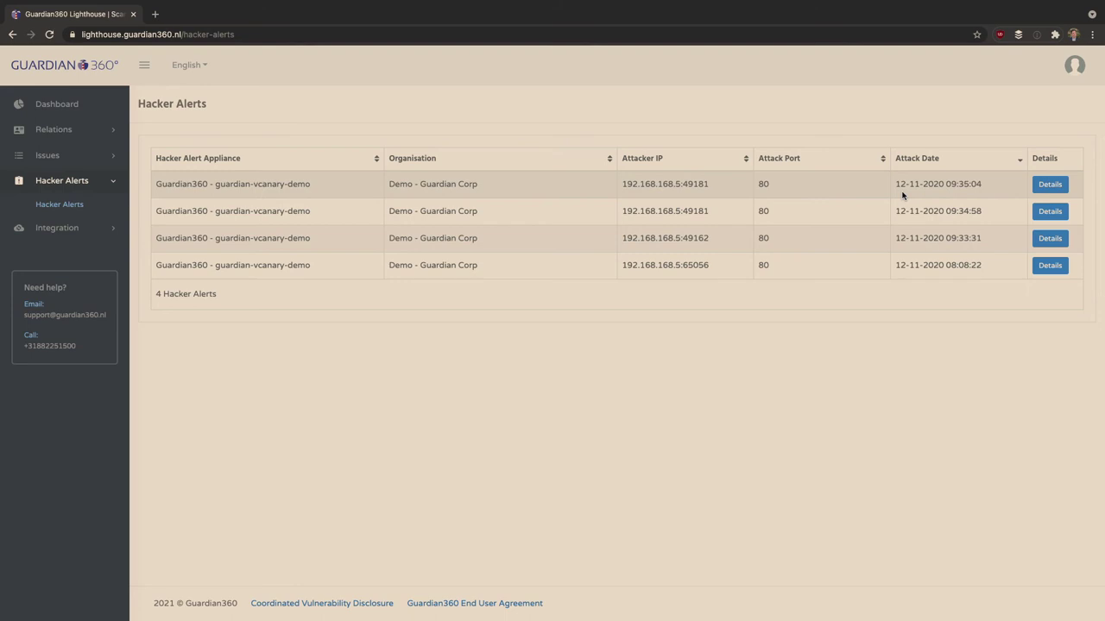
Step: Switch to the Microsoft PowerPoint slideshow and advance from the Guardian360 demo slide to the Q&A slide
key(super+Tab)
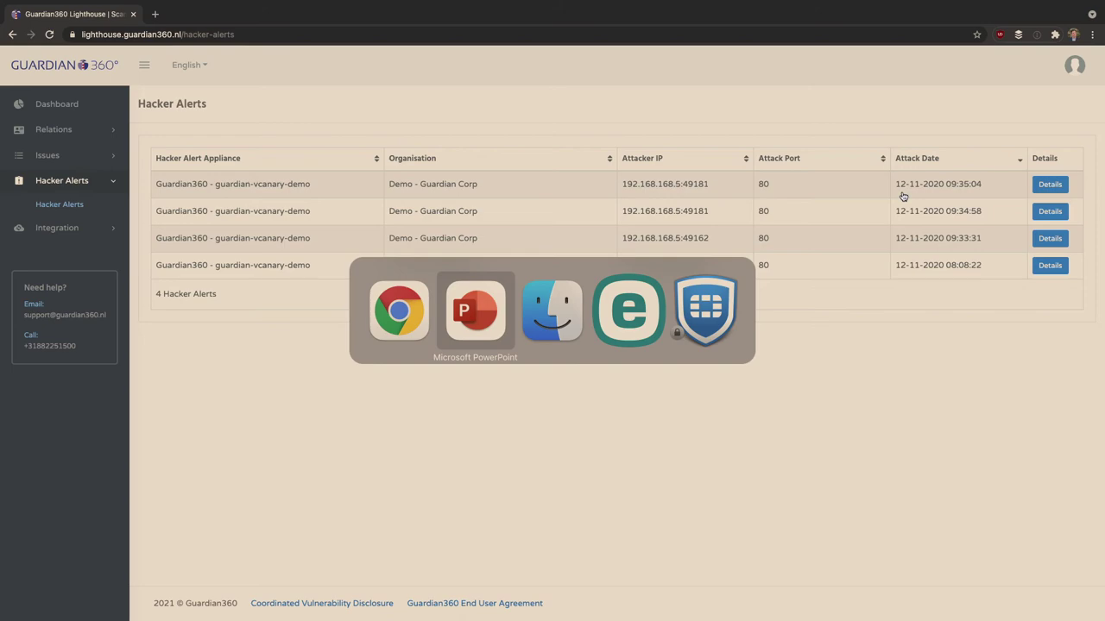
key(Left)
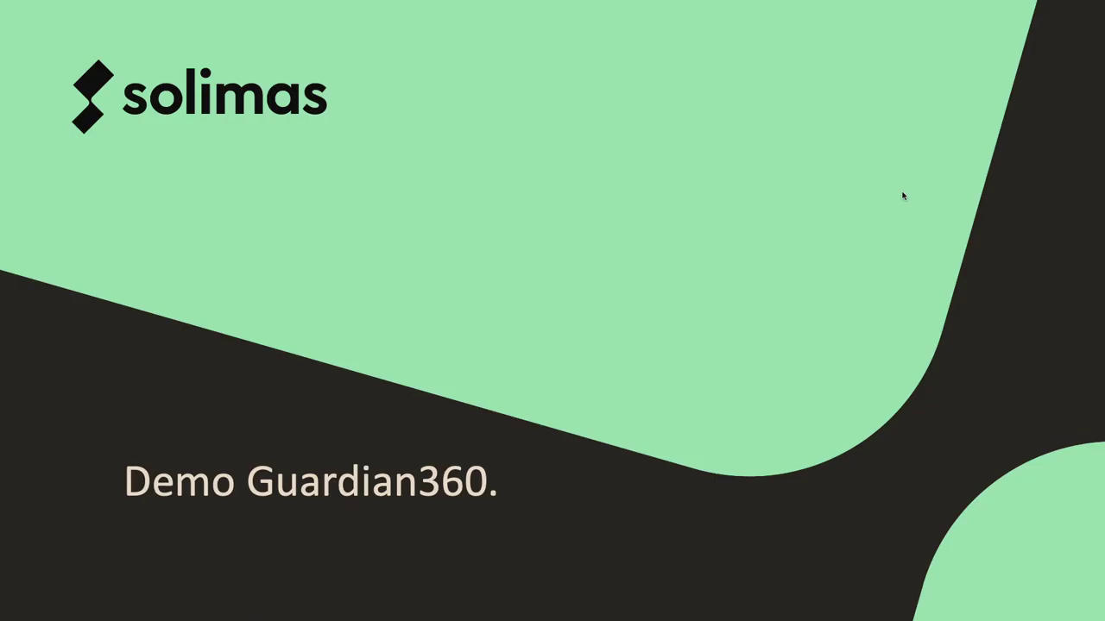
key(Right)
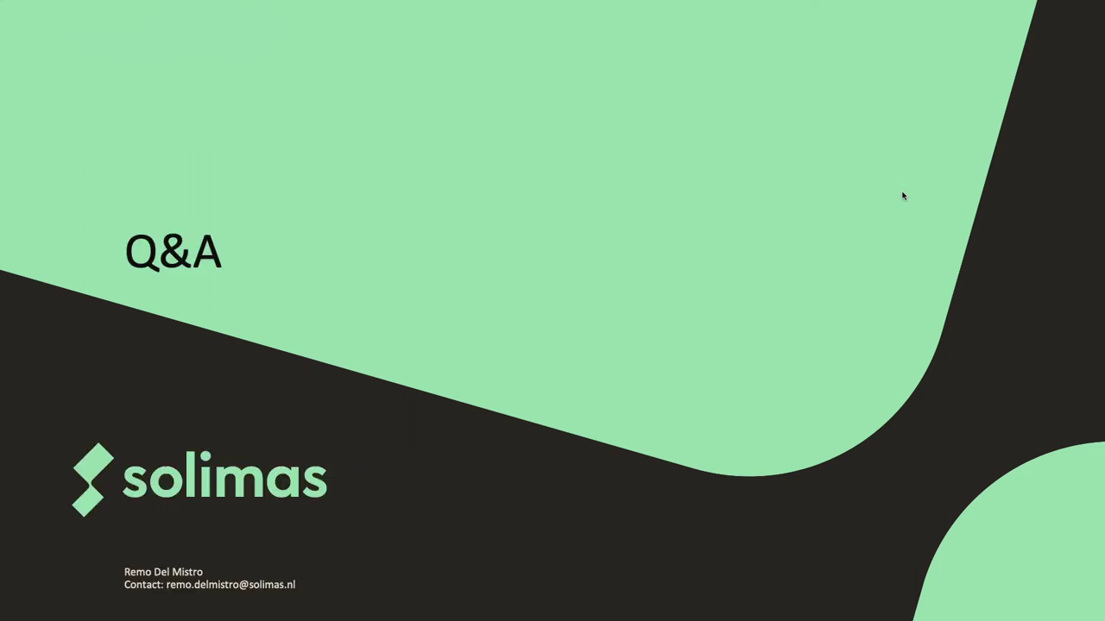